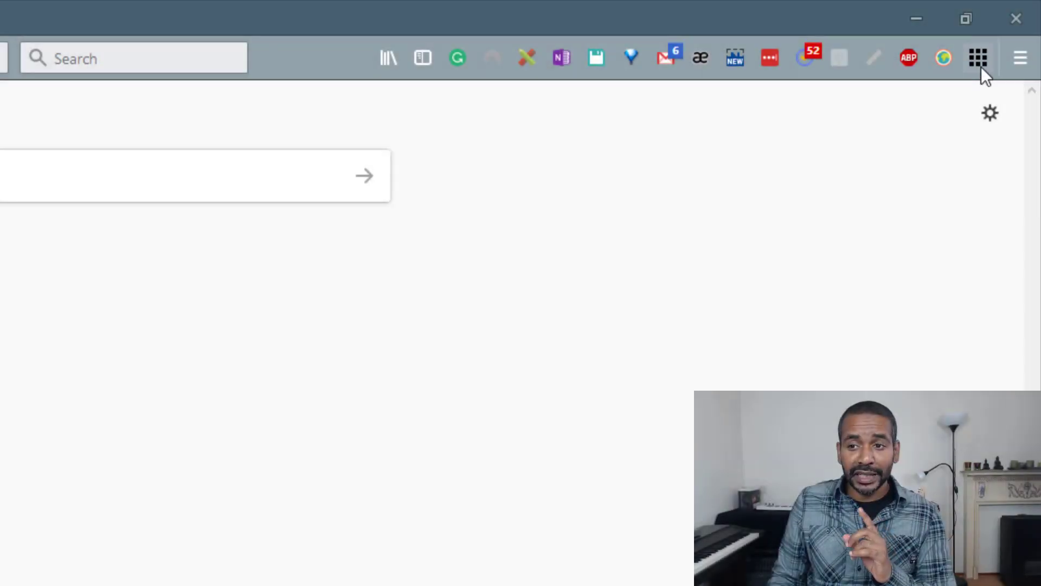
Step: Search Google for 'suitcases' from the address bar
click(980, 64)
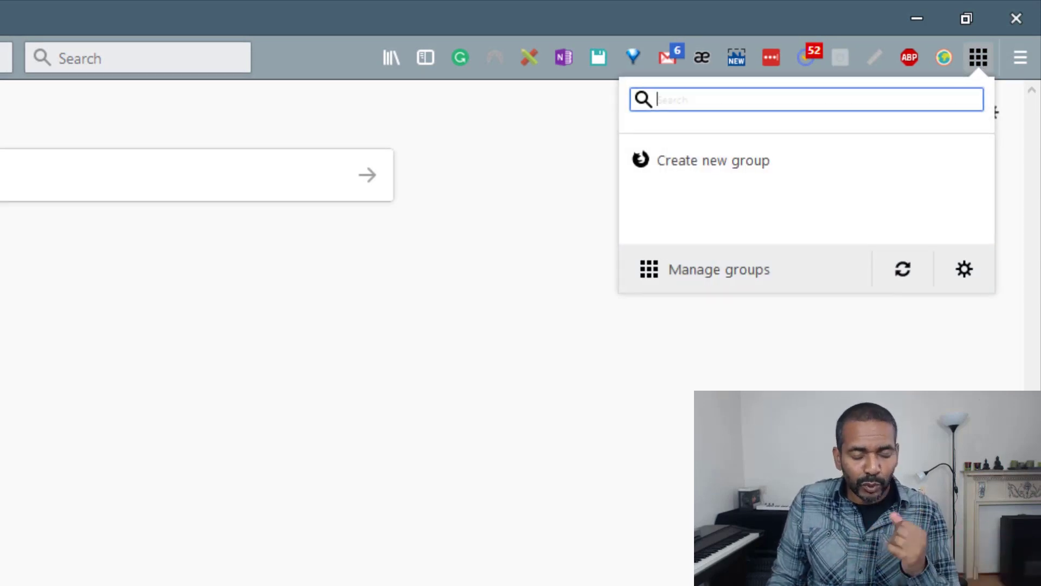
click(714, 472)
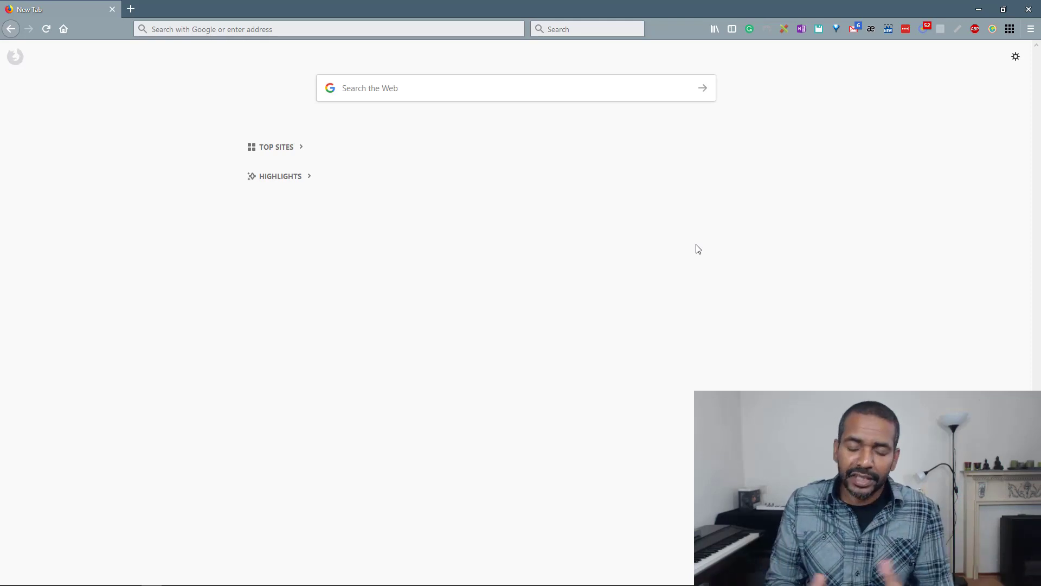
click(346, 25)
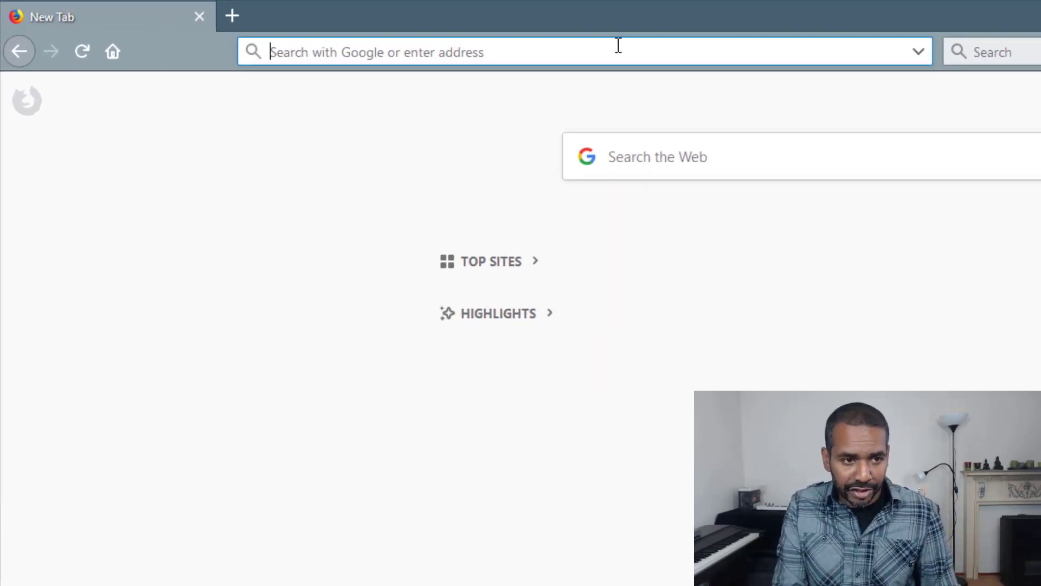
text(suitcases)
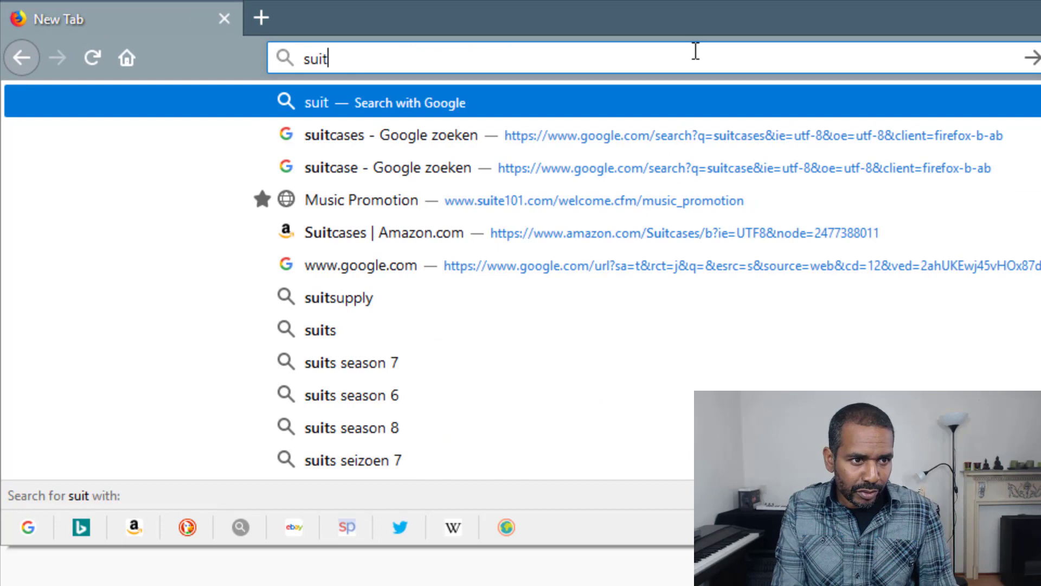
key(Return)
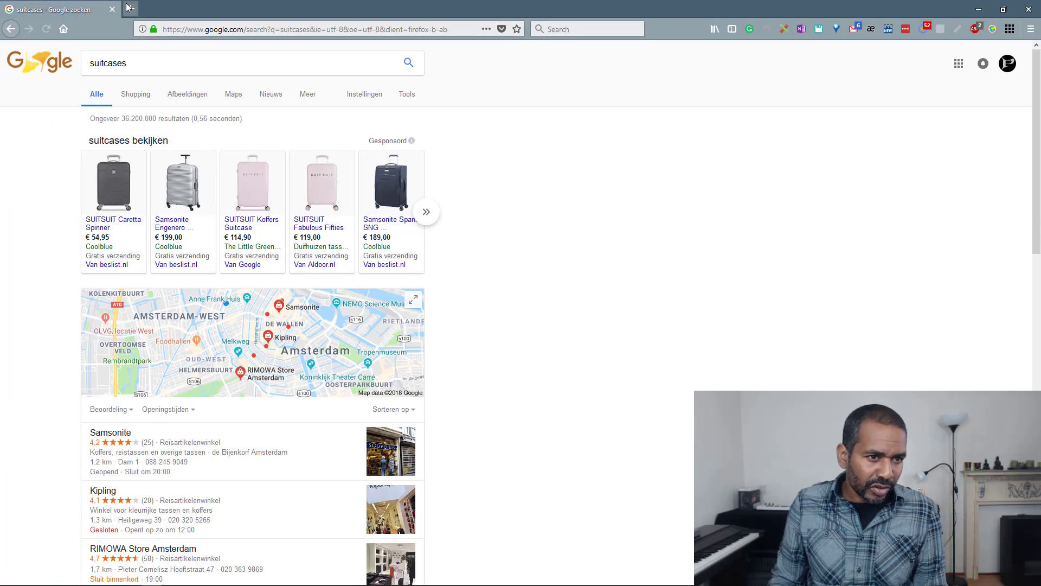
Step: Search 'backpacks' and 'hotels' in two new tabs
click(130, 9)
text(backpacks)
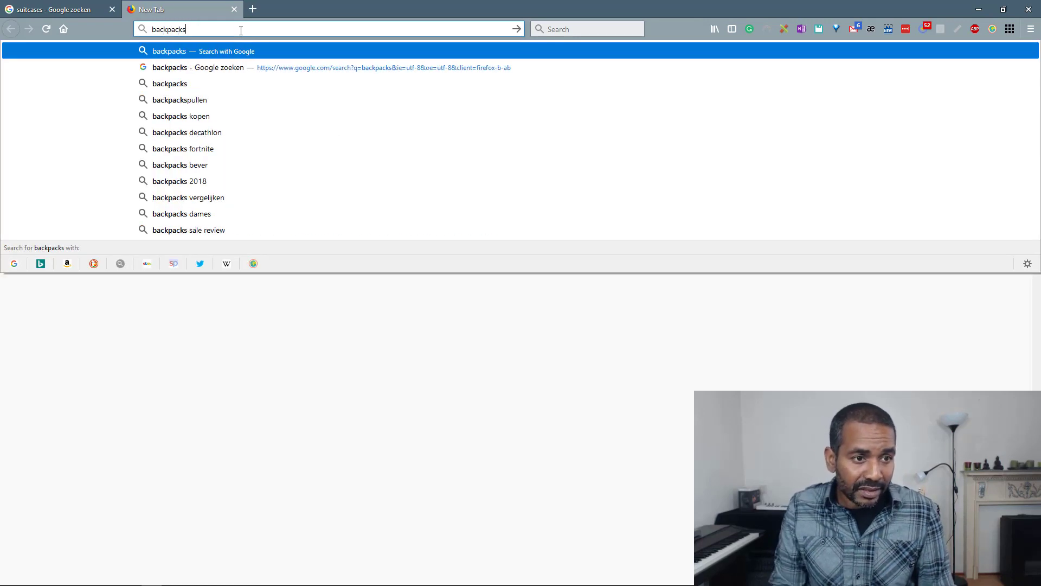
key(Return)
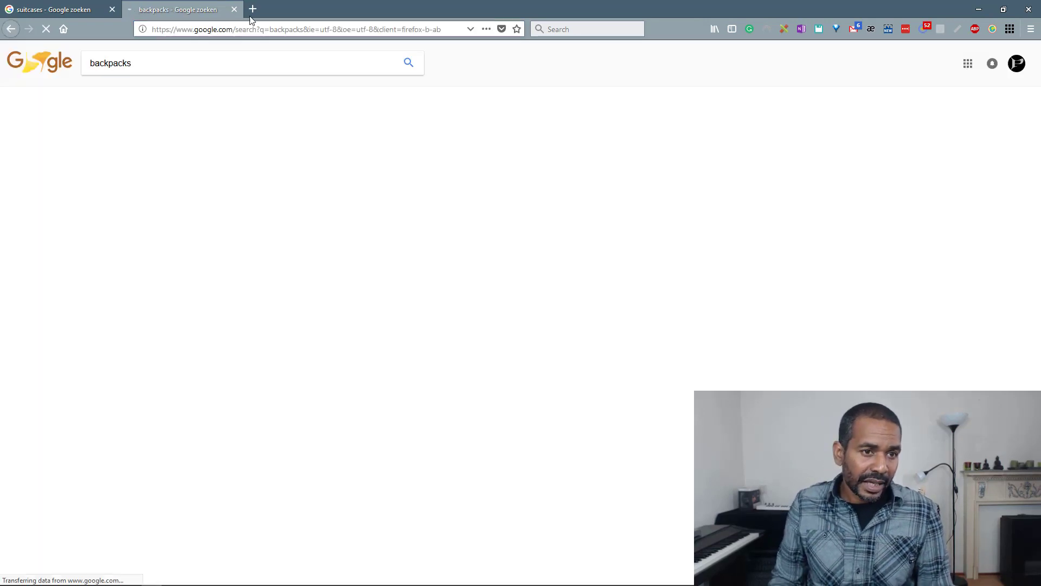
click(251, 11)
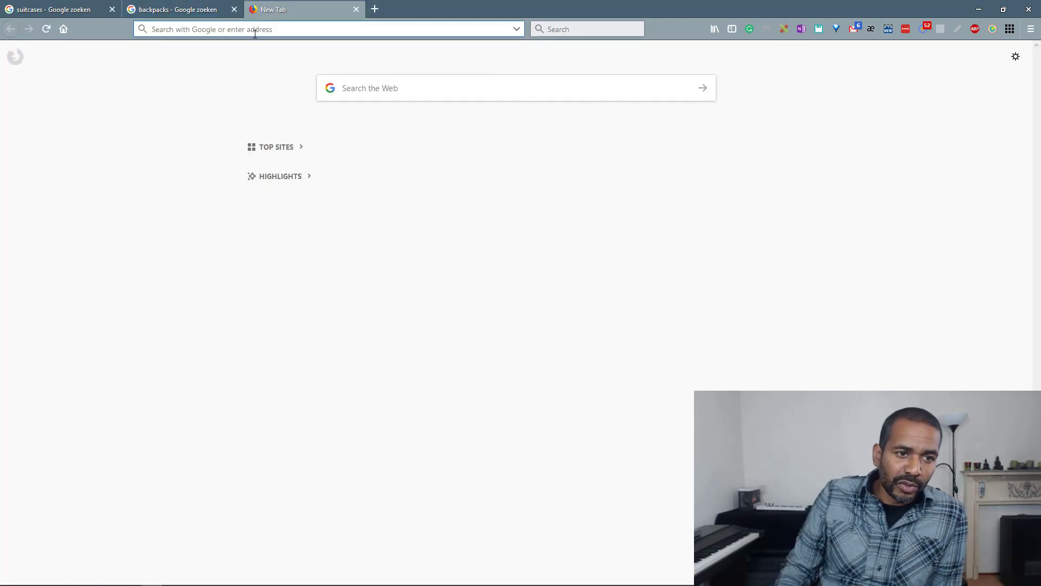
text(hotels)
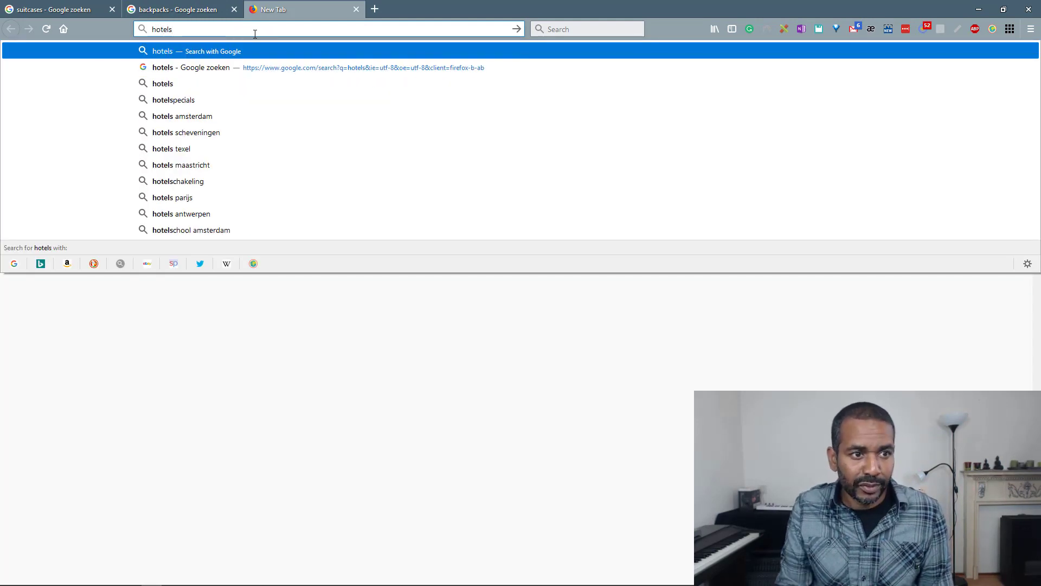
key(Return)
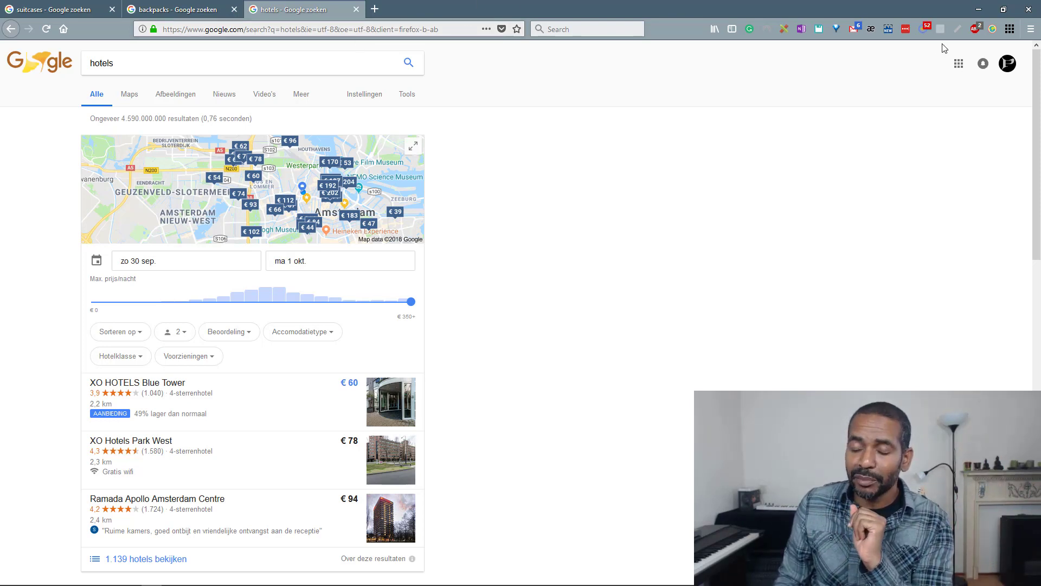
Step: Create a tab group named 'Travel' holding the three open tabs
click(1010, 30)
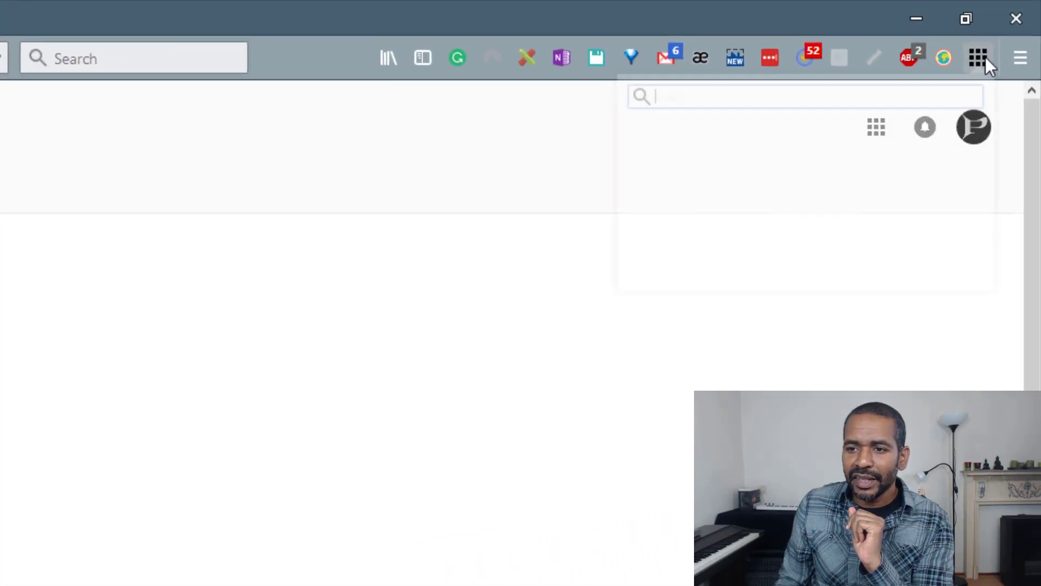
click(748, 164)
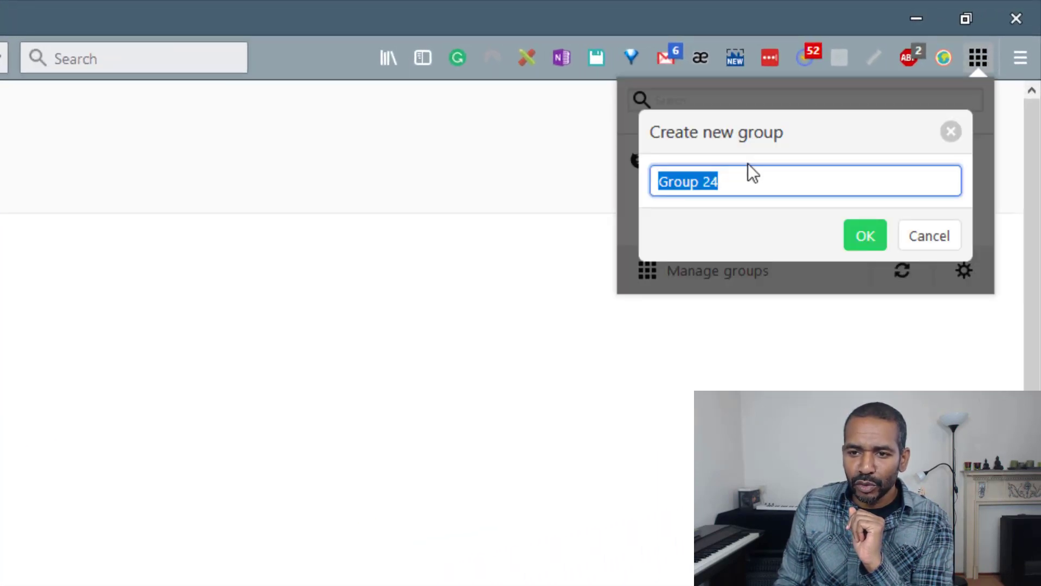
text(Travel)
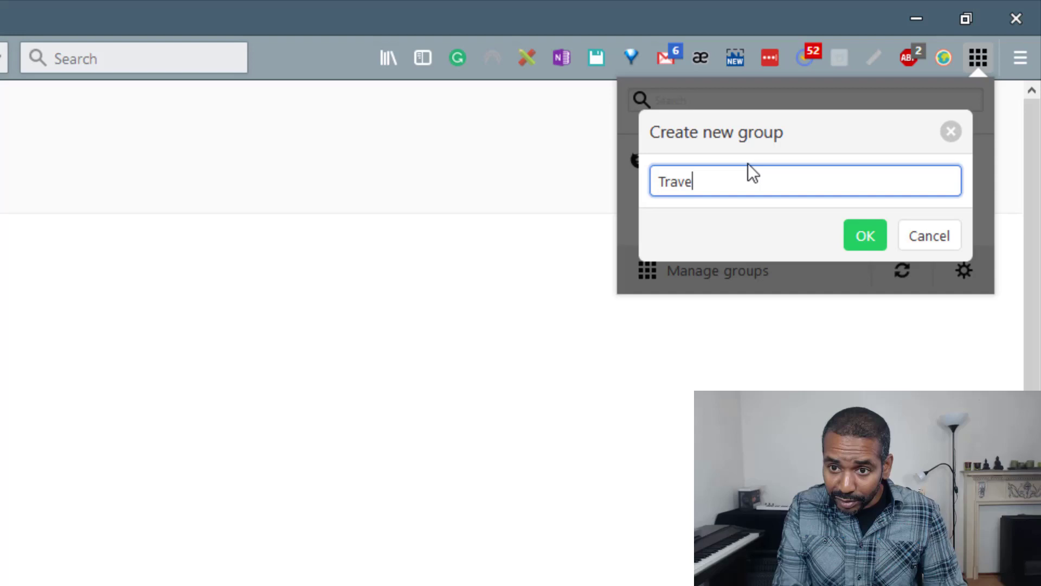
click(861, 240)
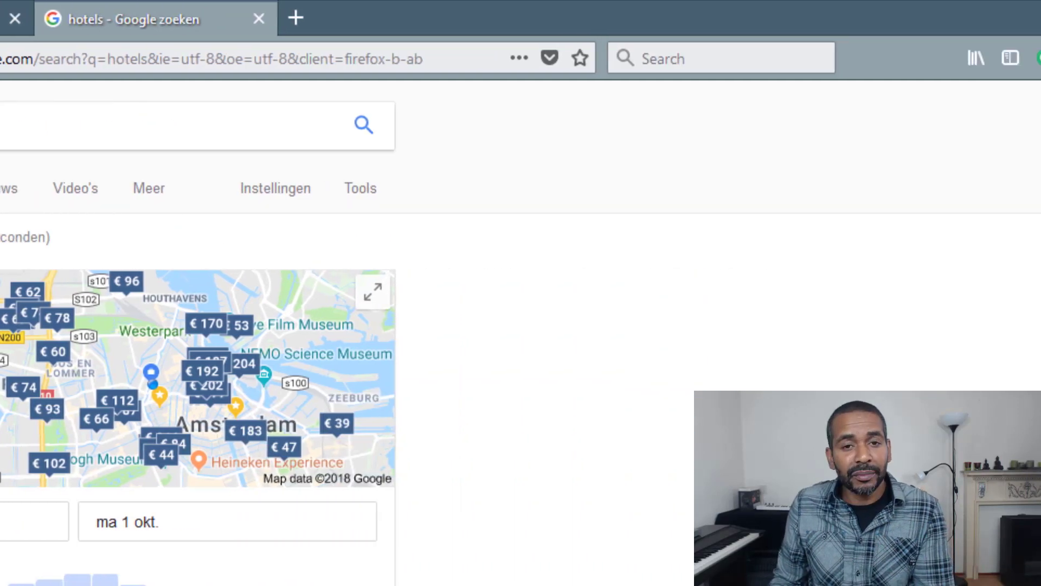
Step: Create a second group named 'computer' and switch to it
click(978, 56)
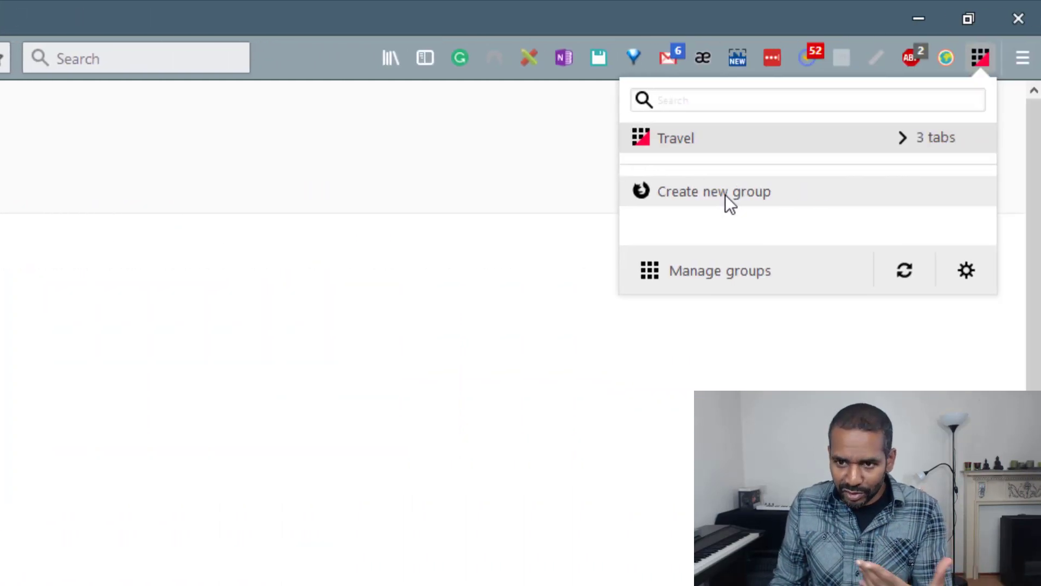
click(724, 194)
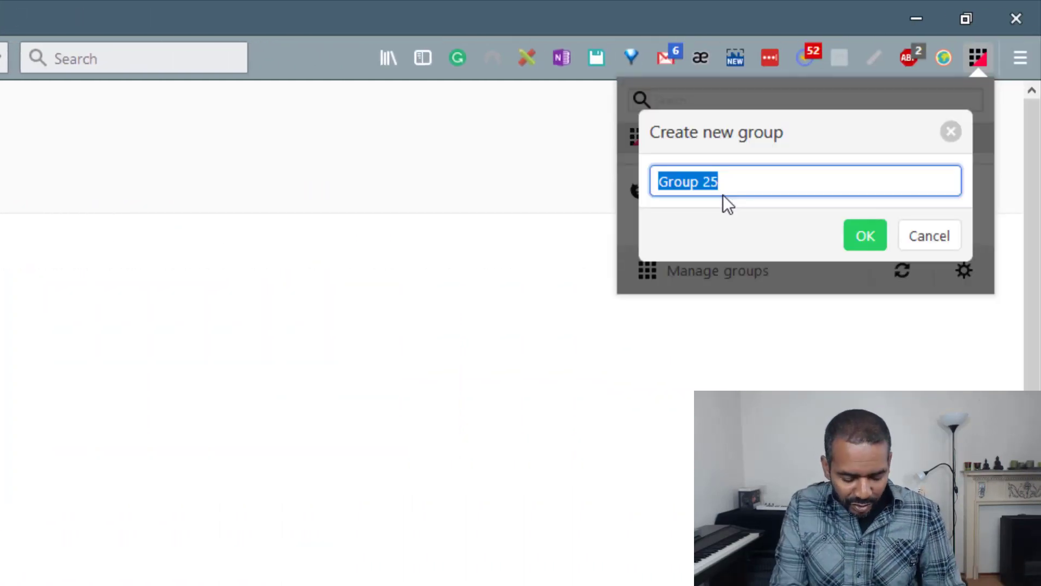
text(computer)
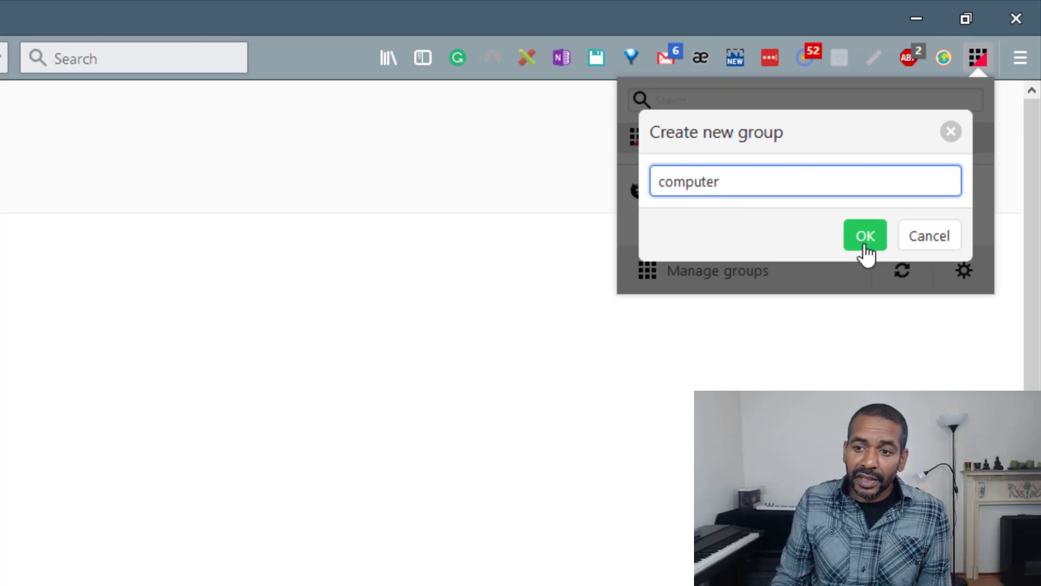
click(865, 245)
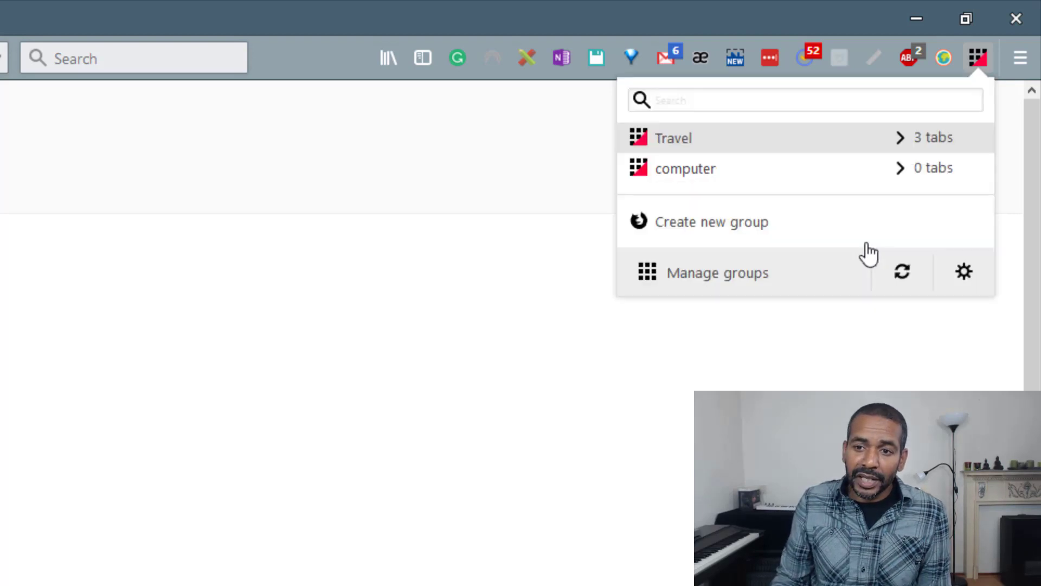
click(728, 171)
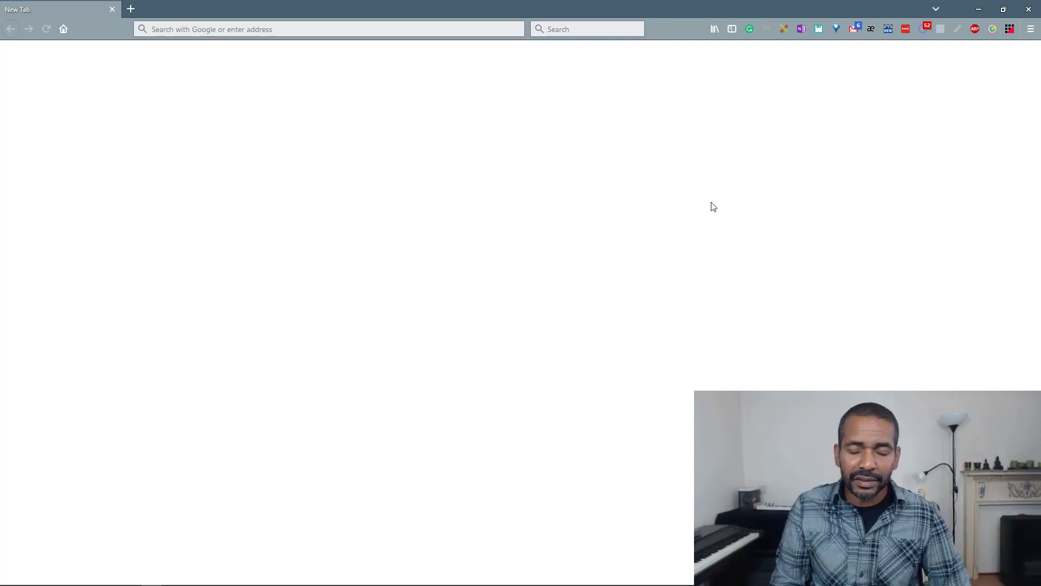
Step: Search 'laptop' in the current tab, then 'desktop' and 'tablet' in two new tabs
click(260, 31)
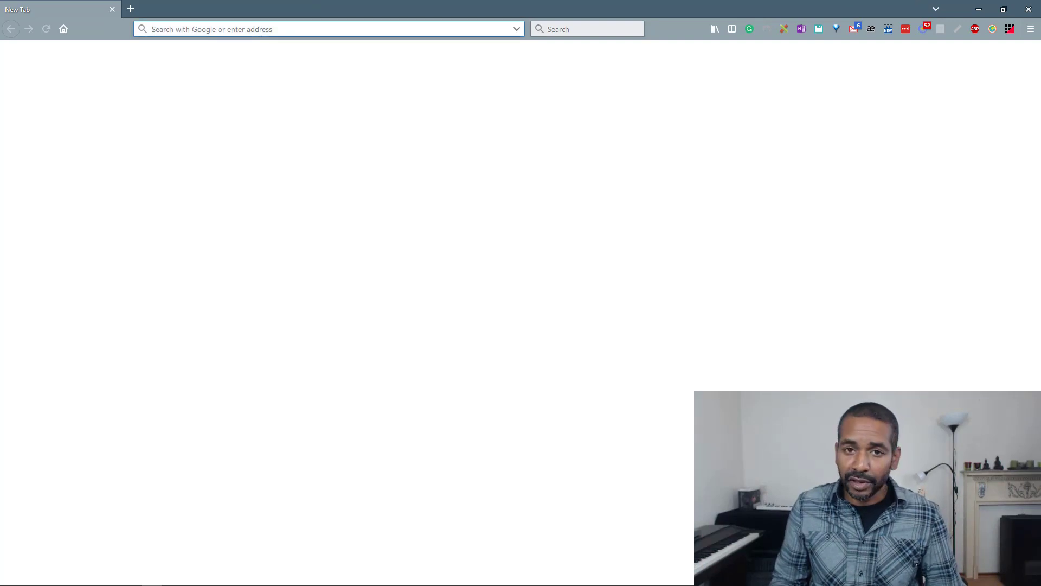
text(laptop)
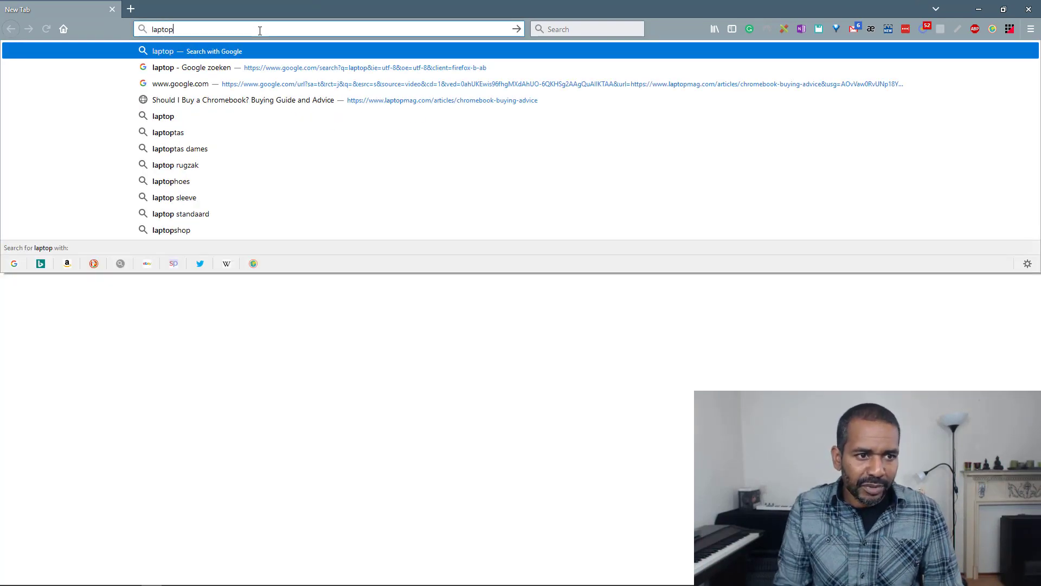
key(Return)
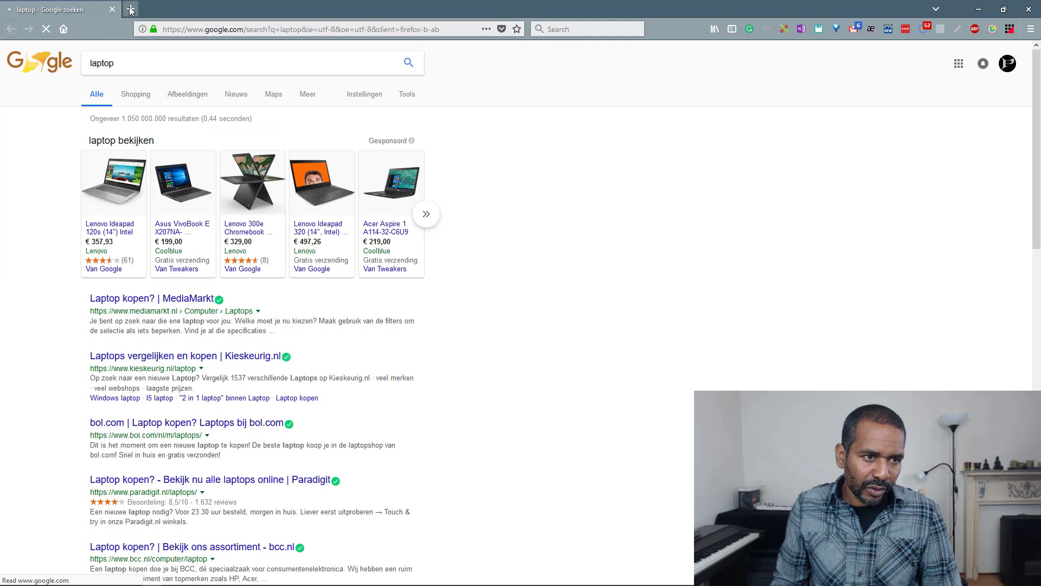
click(130, 9)
text(desktop)
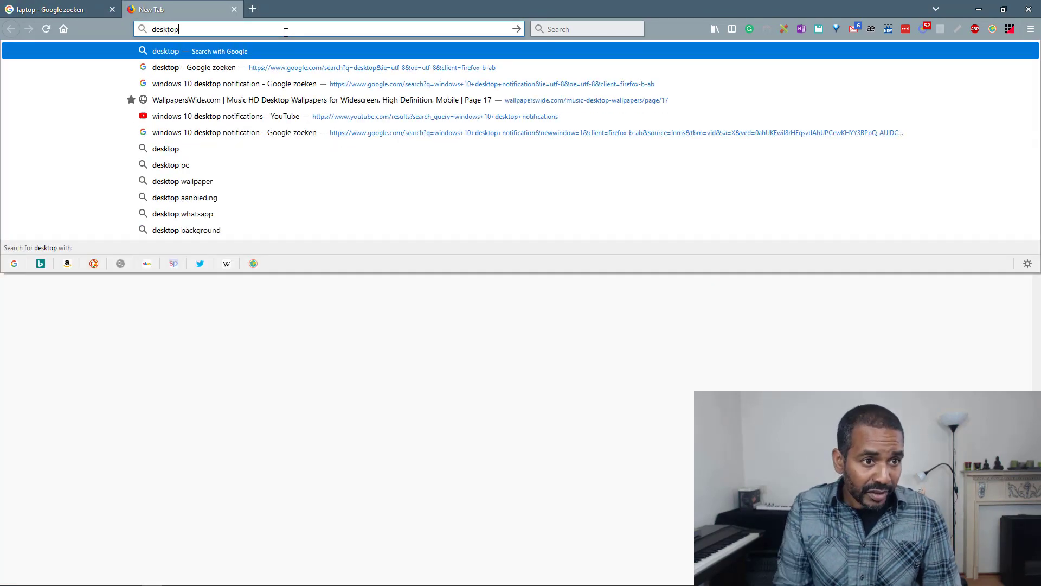
key(Return)
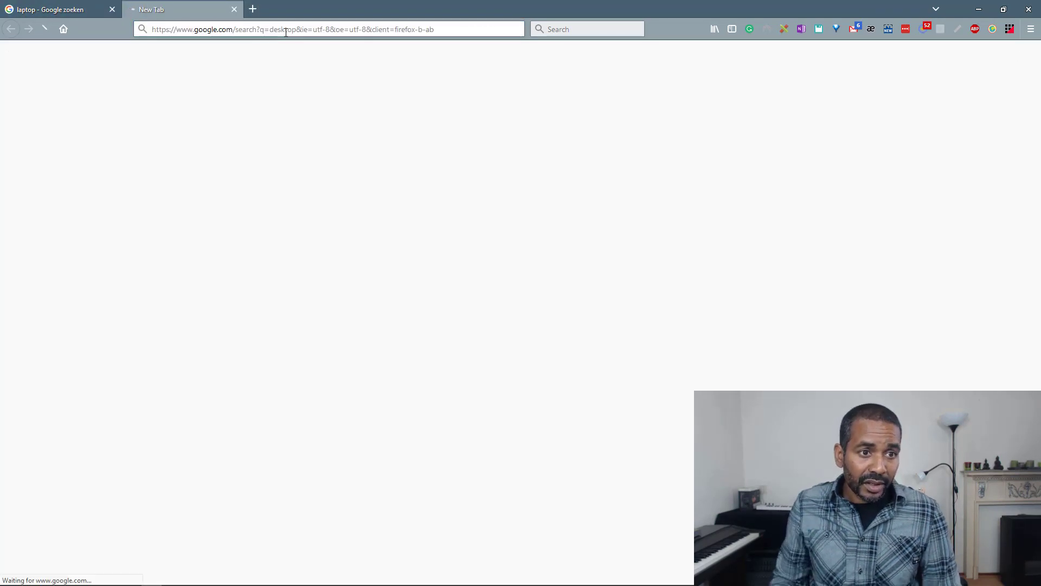
click(252, 9)
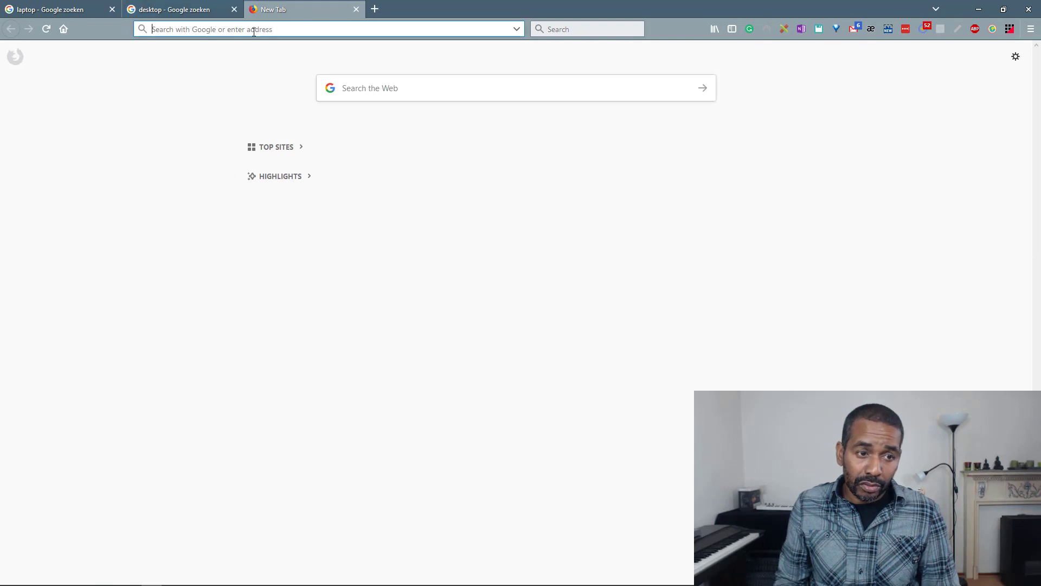
text(tablet)
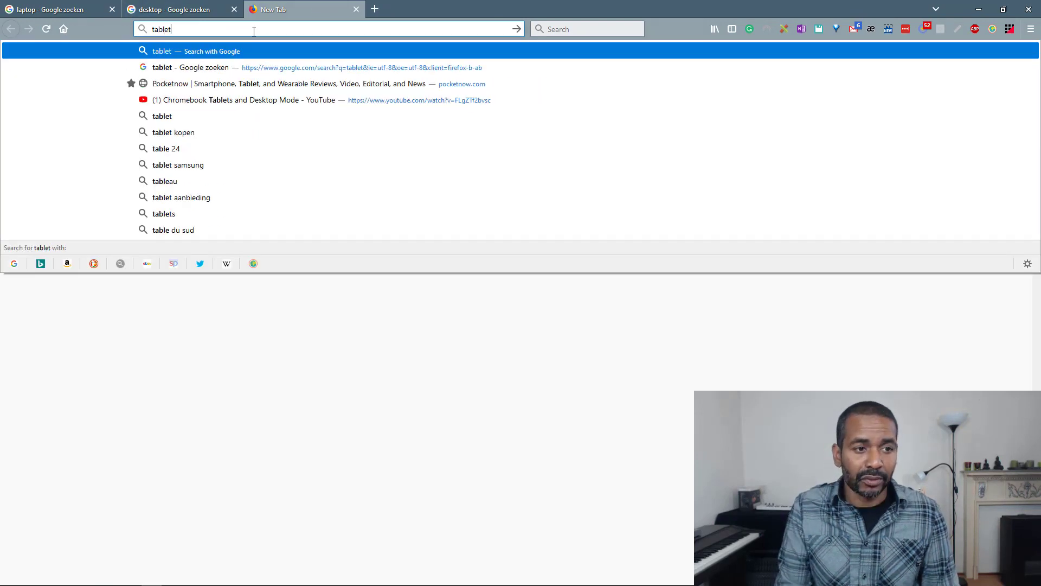
key(Return)
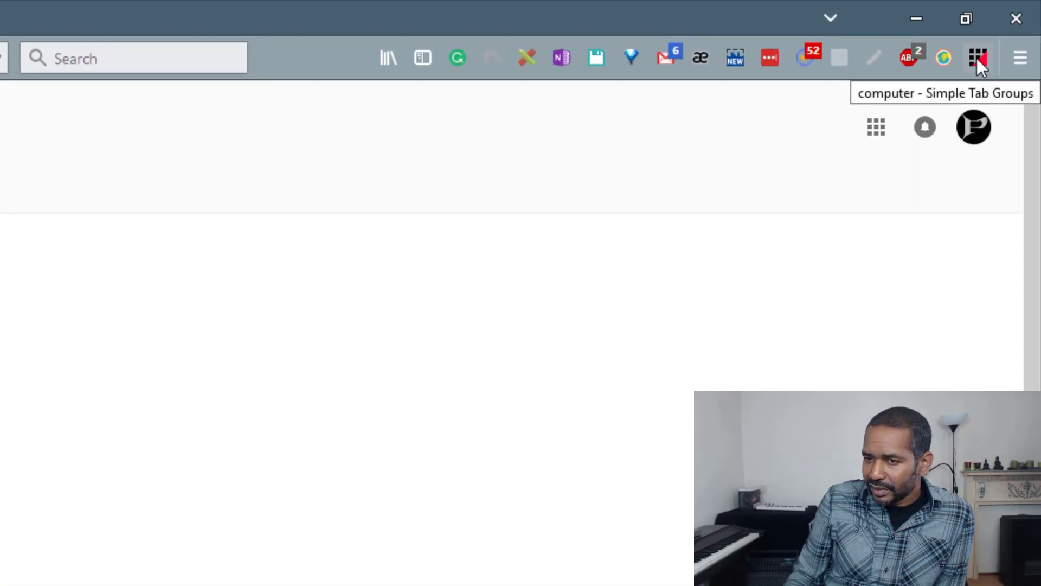
Step: Open the Simple Tab Groups 'Manage groups' page from the toolbar popup
click(979, 59)
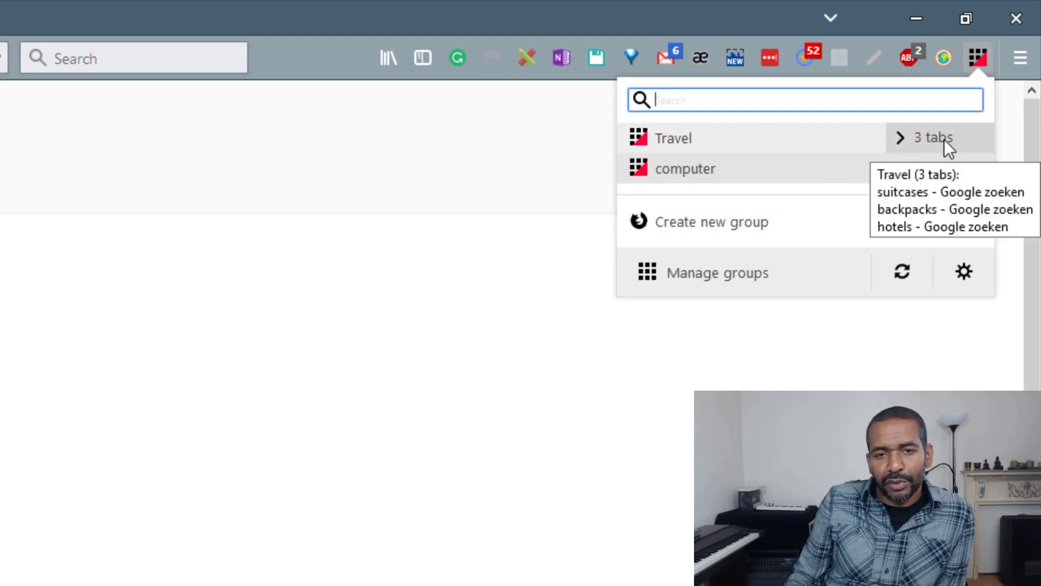
mouse_move(891, 184)
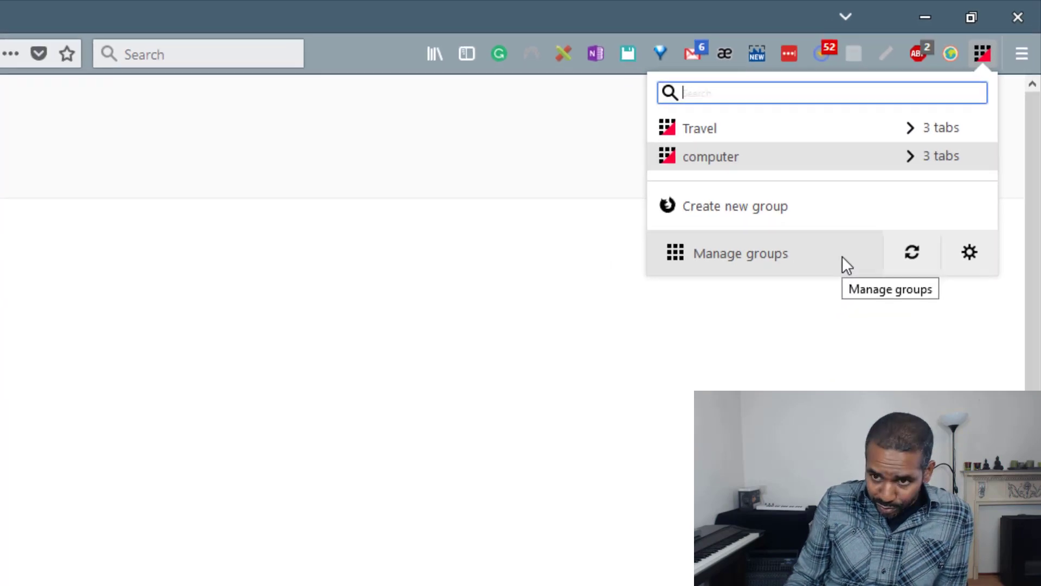
click(843, 257)
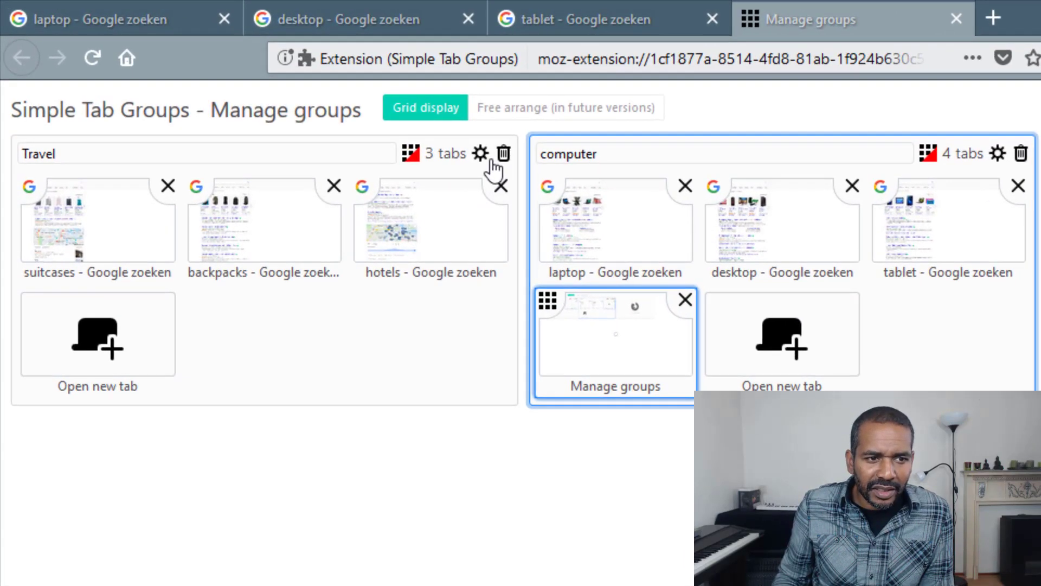
Step: Give Travel's icon the four-squares style in a random green colour and save
click(481, 154)
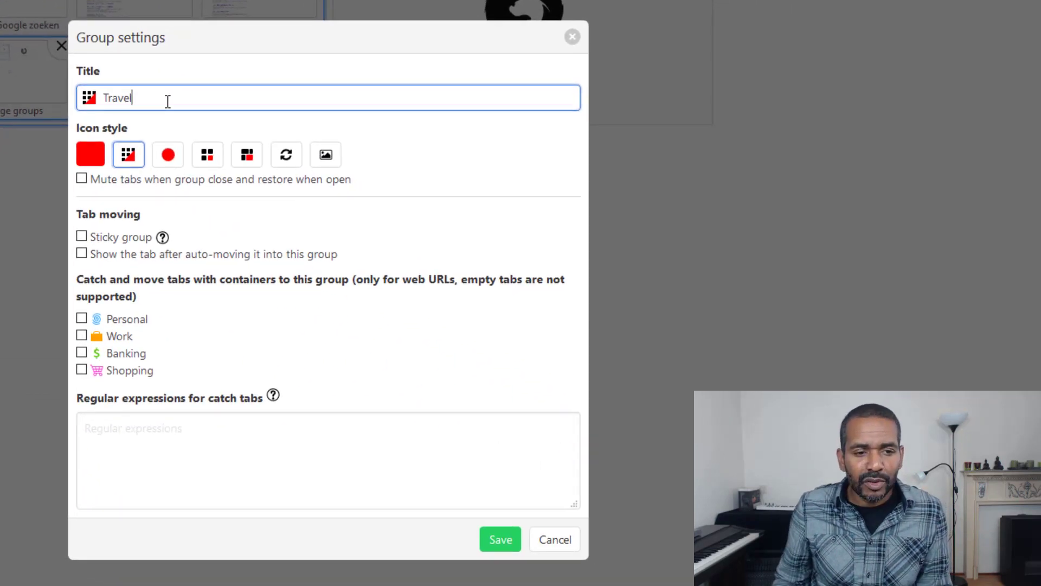
click(90, 158)
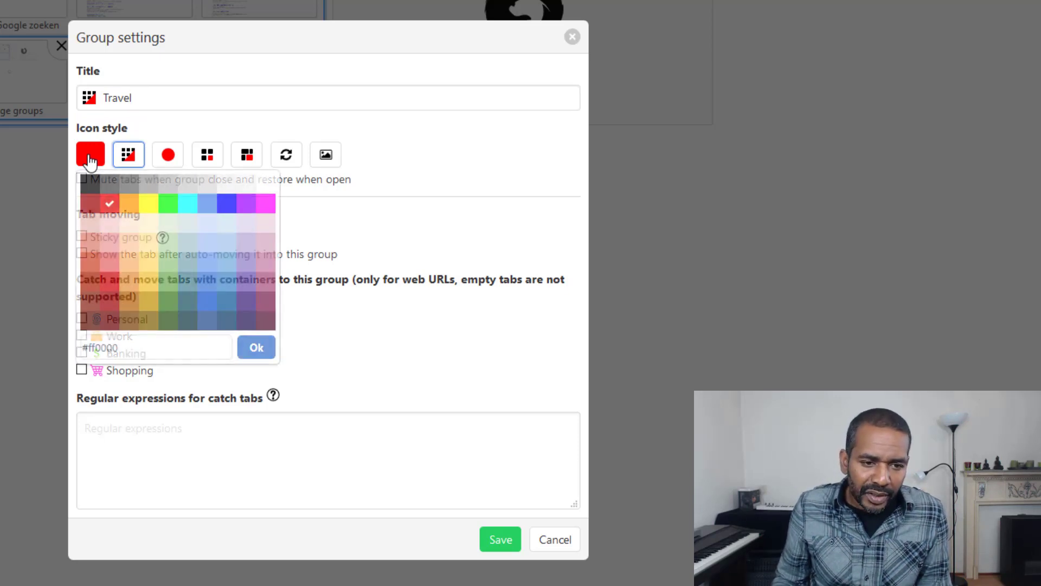
click(148, 208)
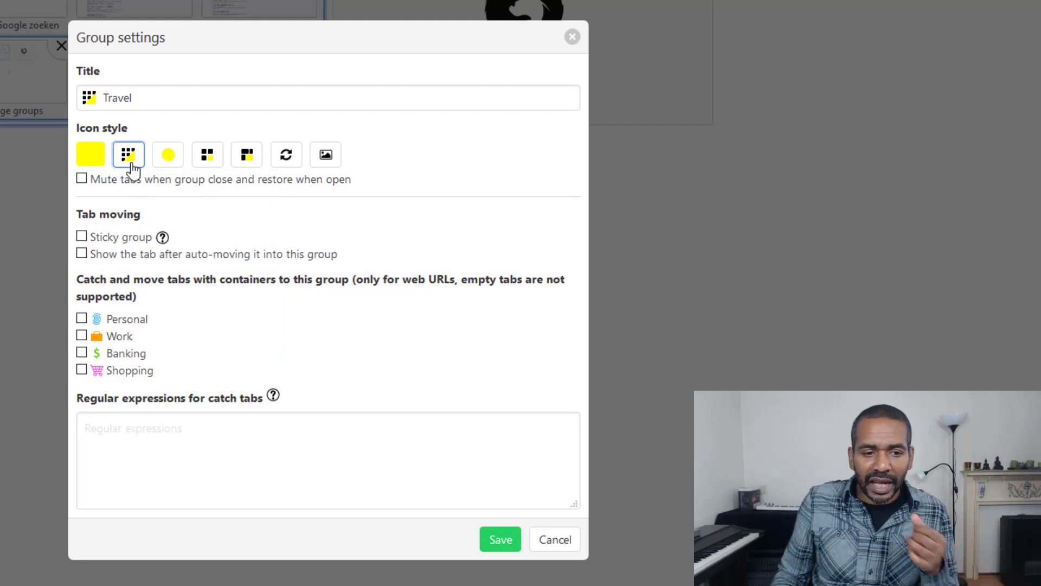
click(168, 157)
click(206, 165)
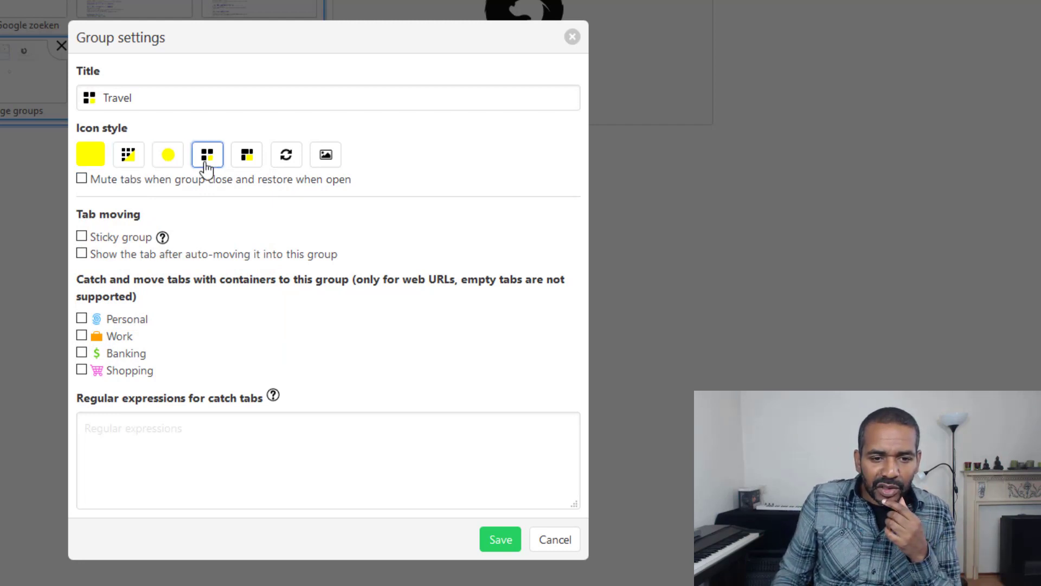
click(285, 155)
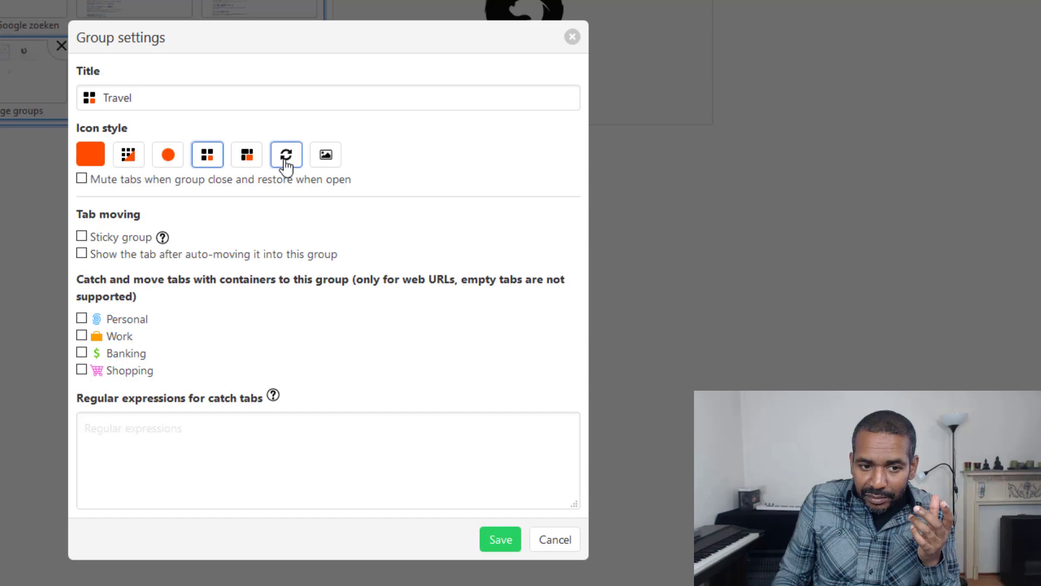
click(286, 156)
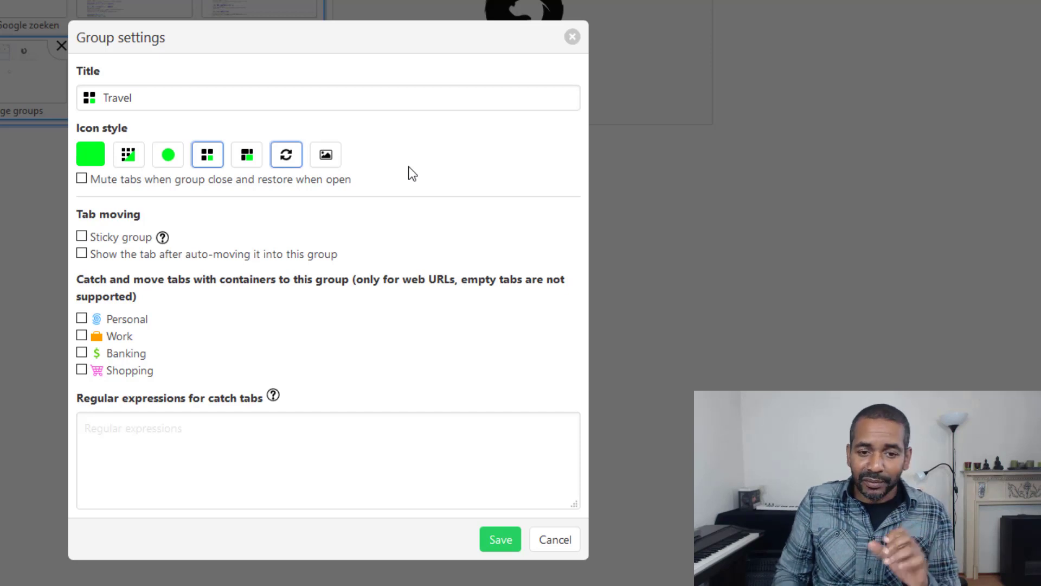
click(500, 540)
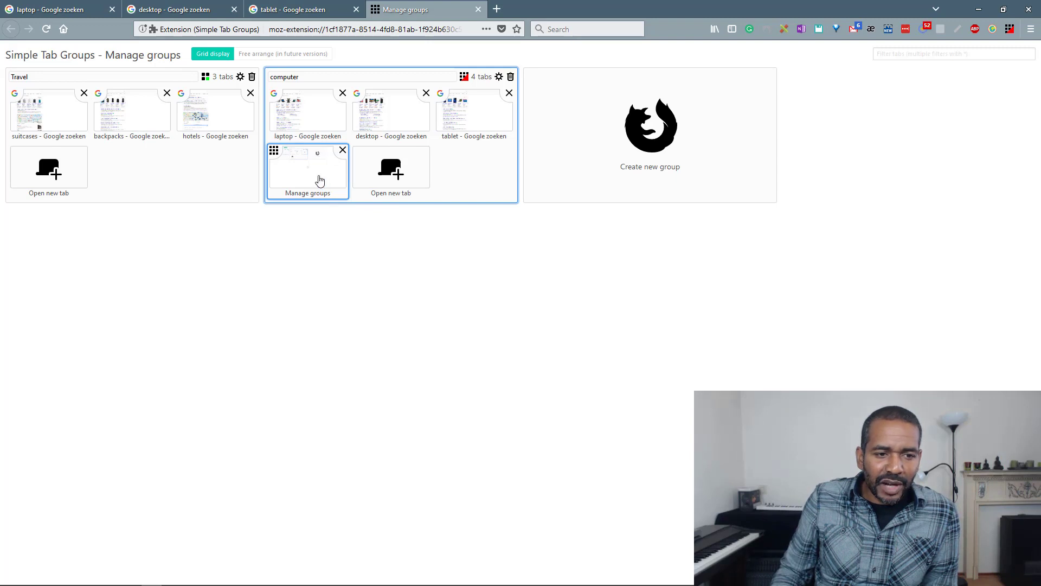
Step: Move the manager tab into Travel, add a New Tab to computer, and create empty Group 28
drag(319, 181, 200, 175)
click(1010, 28)
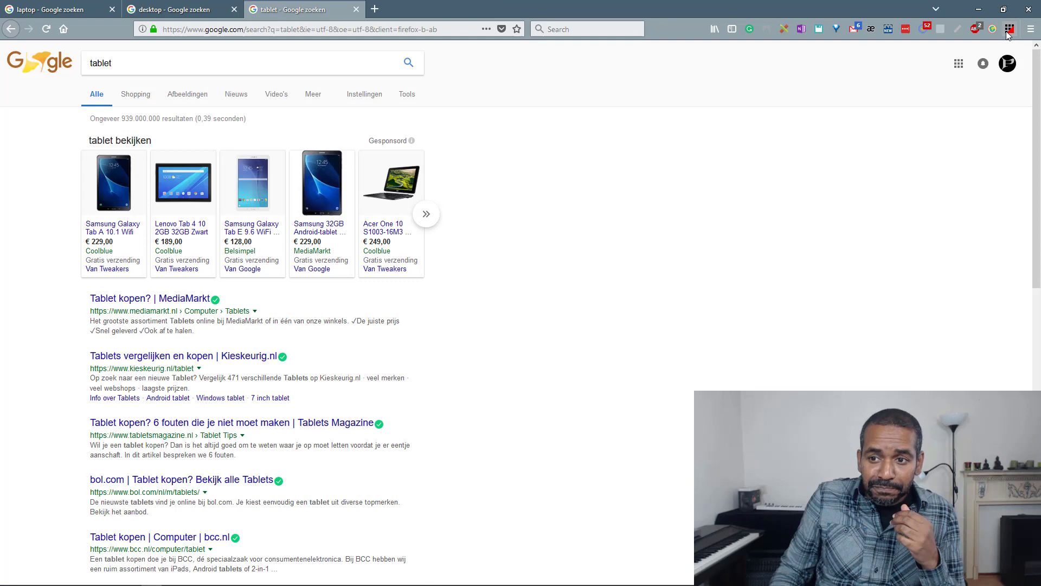
click(889, 139)
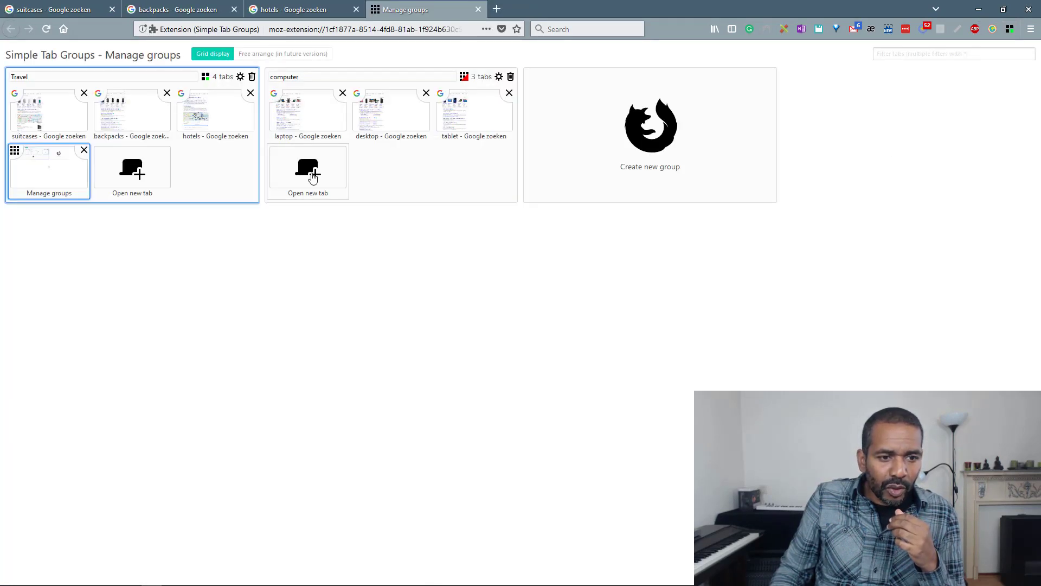
click(308, 172)
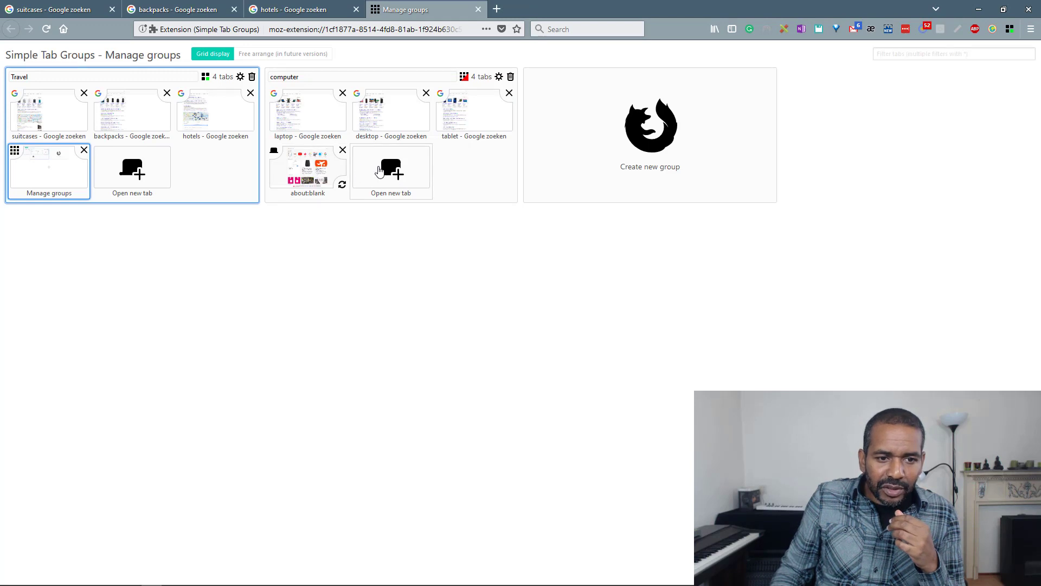
click(642, 134)
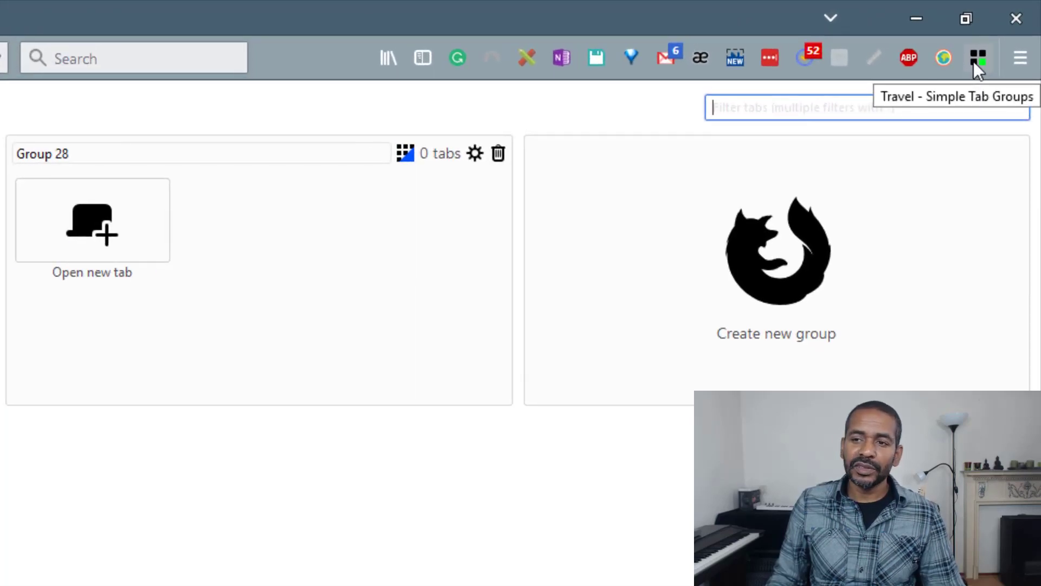
Step: Switch to the computer group, then drag Travel's backpacks tab above suitcases
click(976, 59)
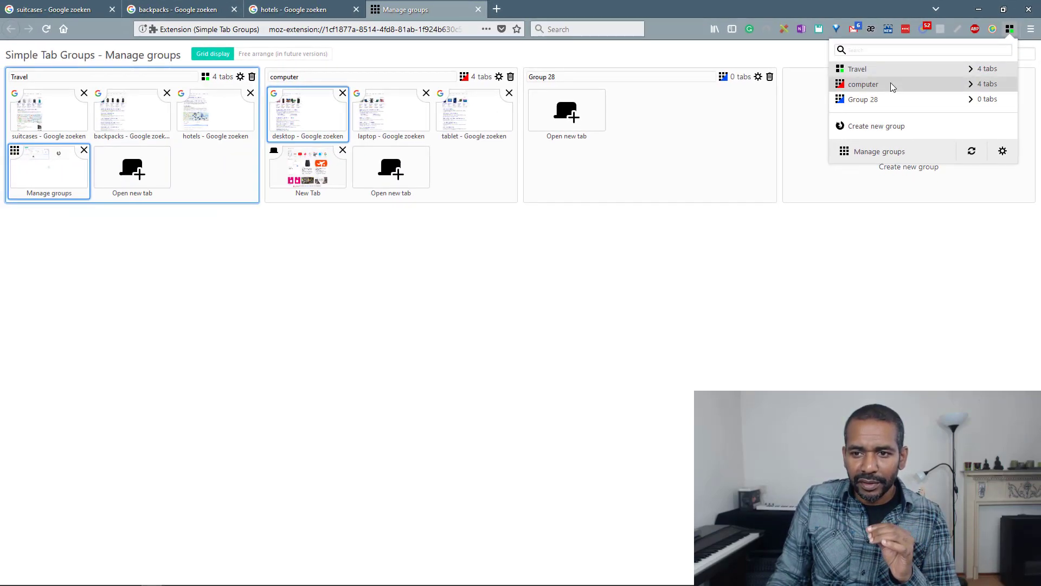
click(835, 115)
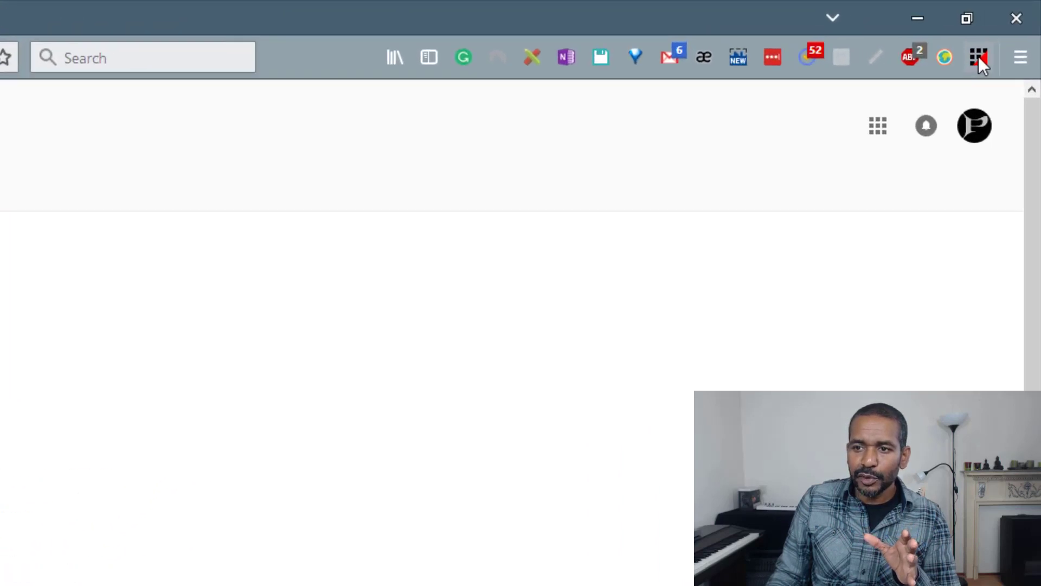
click(979, 58)
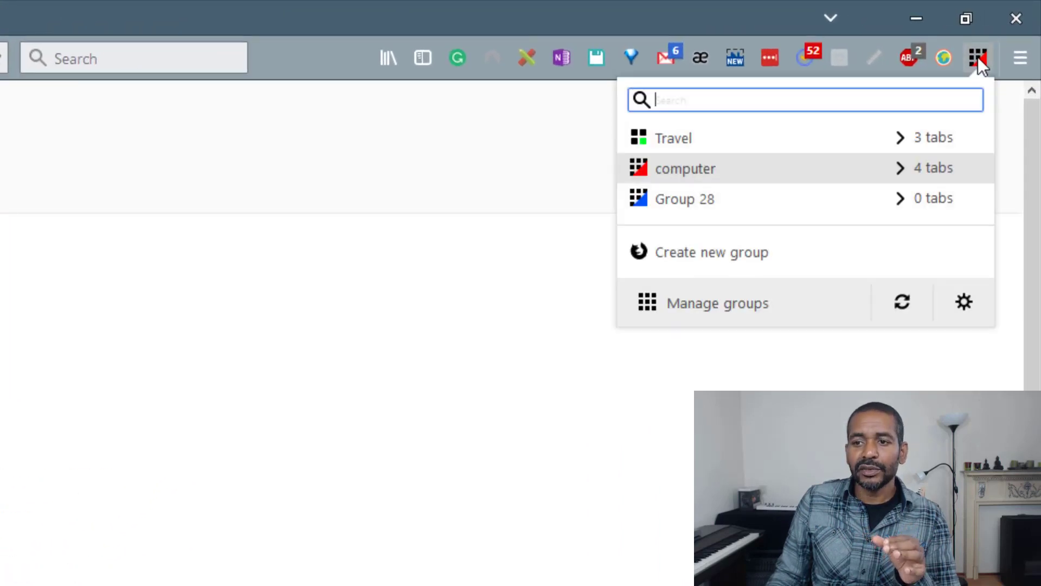
click(940, 139)
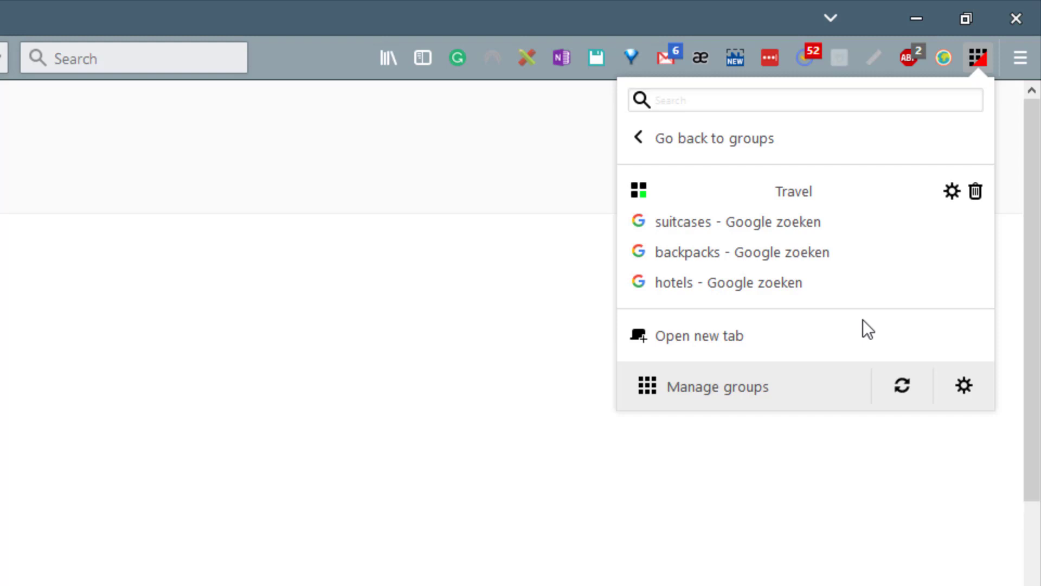
click(953, 203)
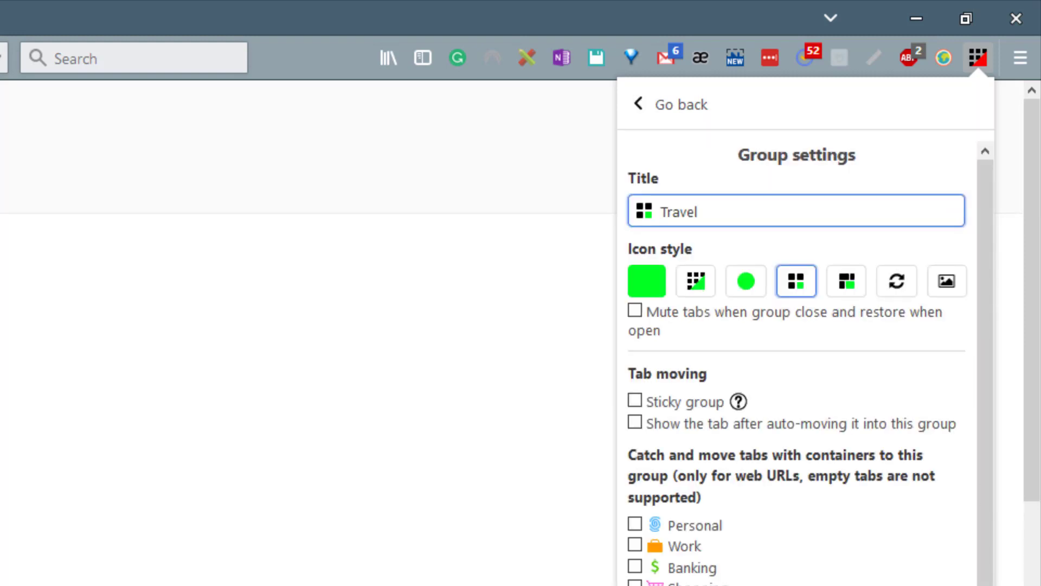
key(Return)
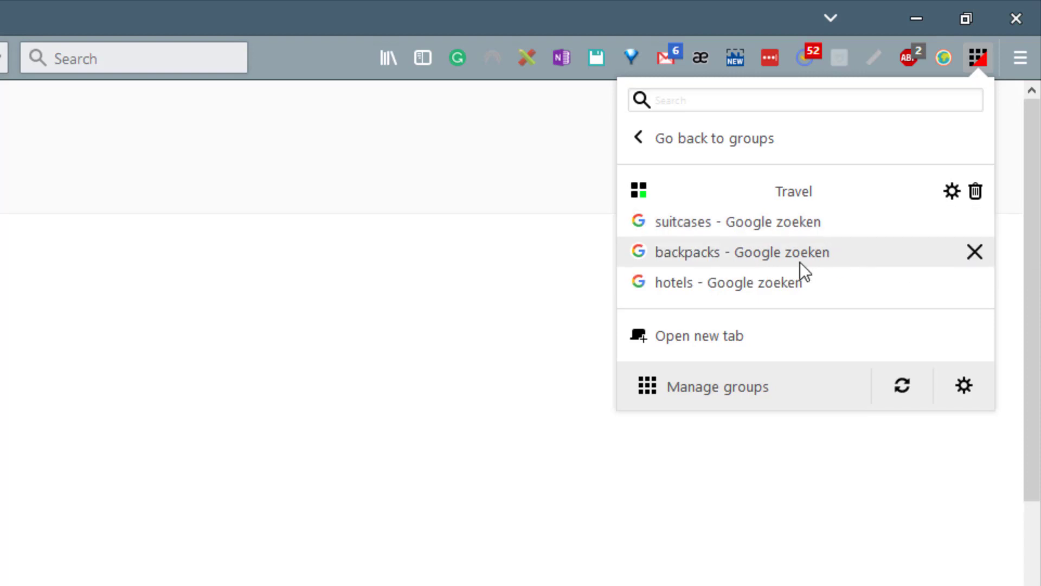
drag(799, 262, 801, 224)
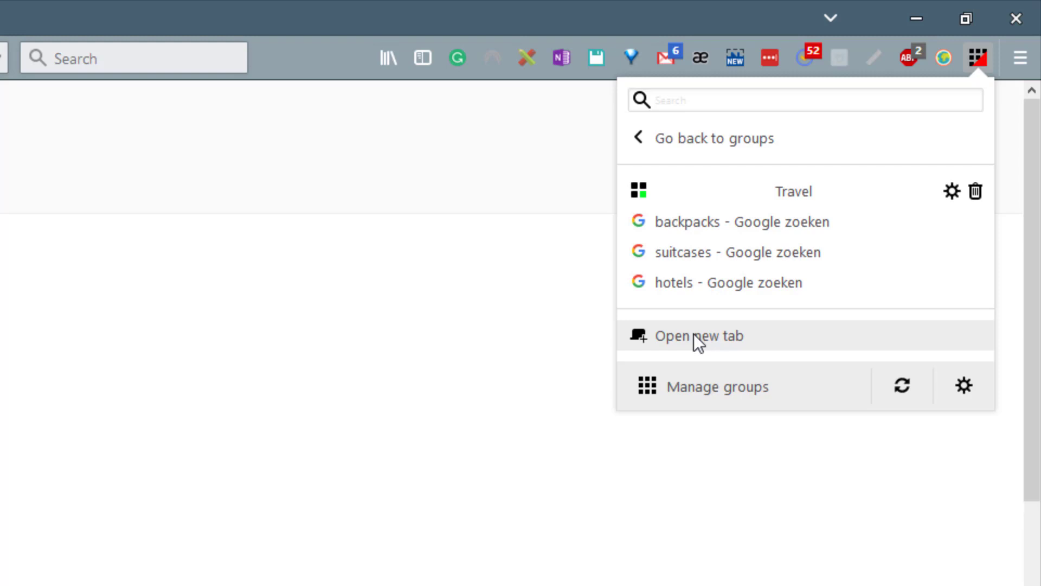
Step: Return to the group list and open the computer group's context menu
click(637, 132)
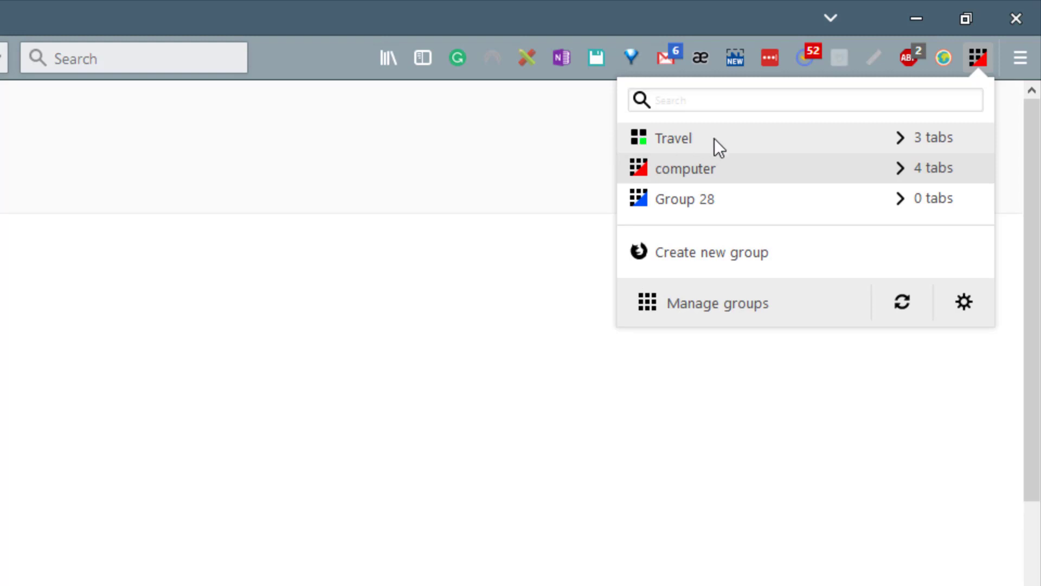
right_click(726, 166)
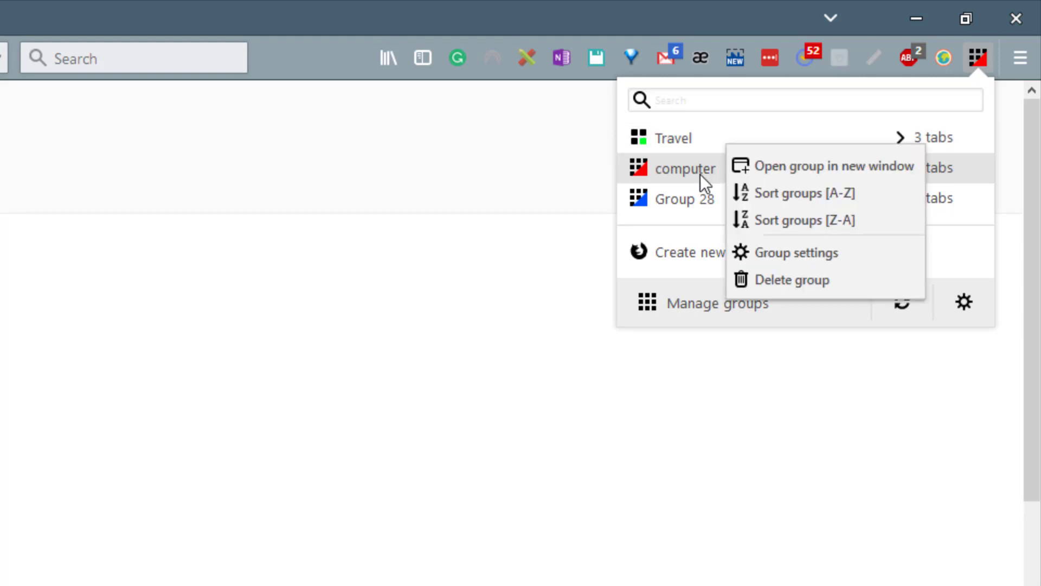